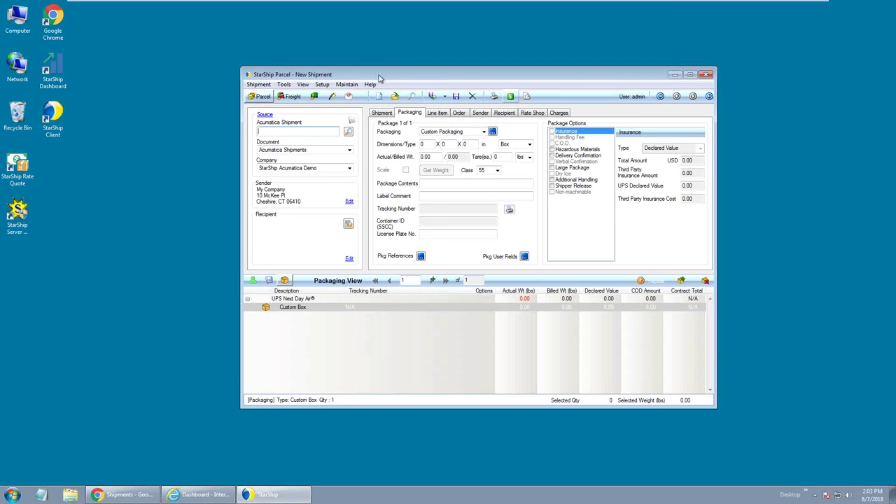
- Choose Acumatica Shipments as the source document type for the new parcel shipment
{"action": "left_click_drag", "start_coordinate": [375, 74], "coordinate": [366, 46]}
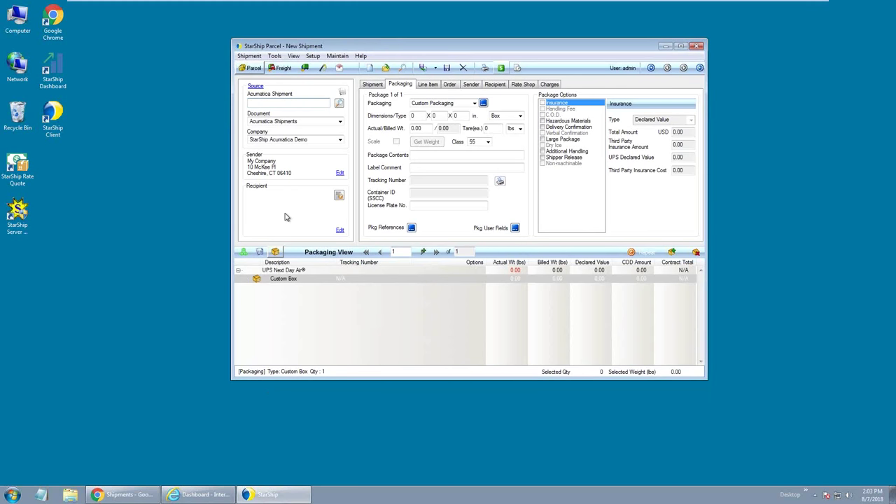
{"action": "left_click", "coordinate": [319, 123]}
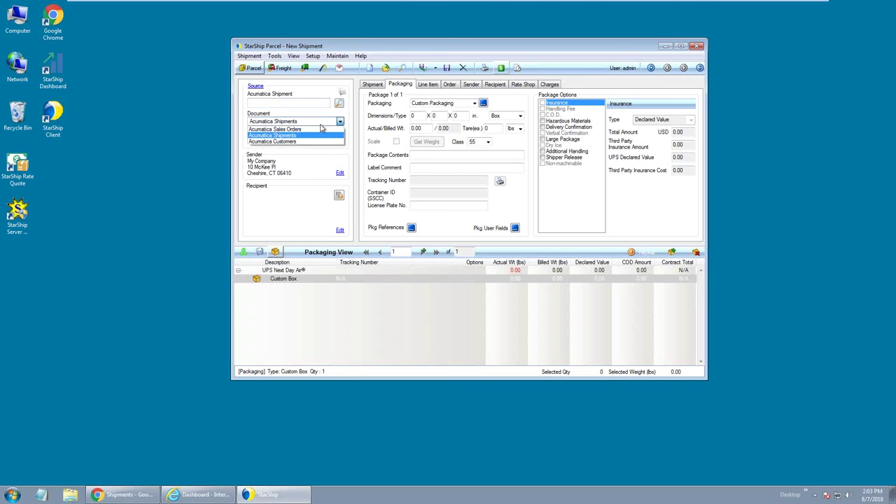
{"action": "left_click", "coordinate": [302, 135]}
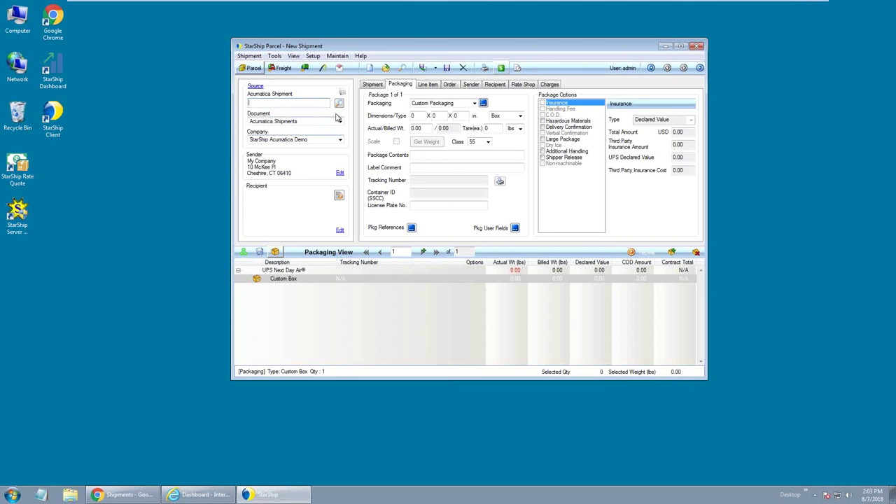
- View the Acumatica shipments search list and close it without loading a document
{"action": "left_click", "coordinate": [294, 103]}
{"action": "left_click", "coordinate": [339, 103]}
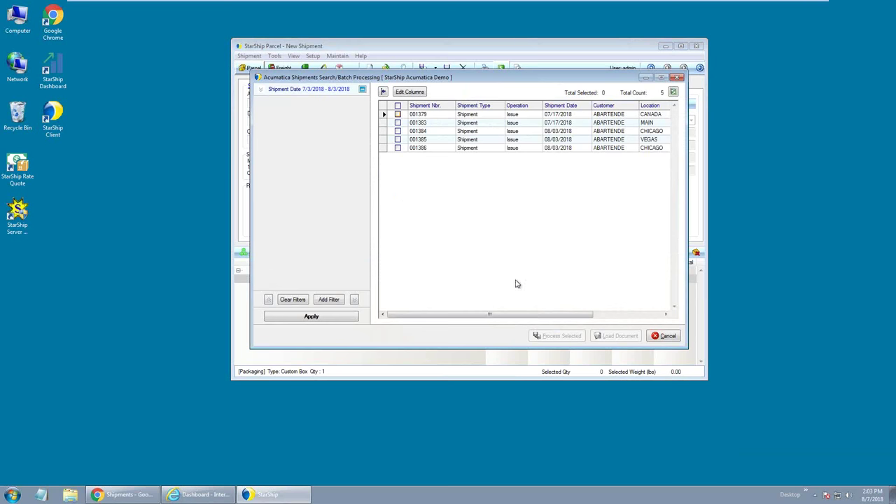
{"action": "left_click", "coordinate": [666, 337]}
- Load Acumatica shipment 001379 as the source document of the new shipment
{"action": "left_click", "coordinate": [289, 106]}
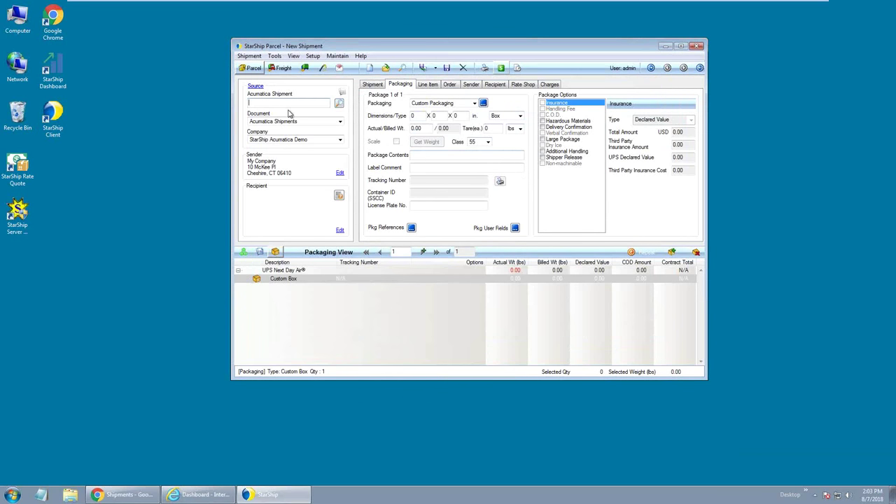
{"action": "type", "text": "001379"}
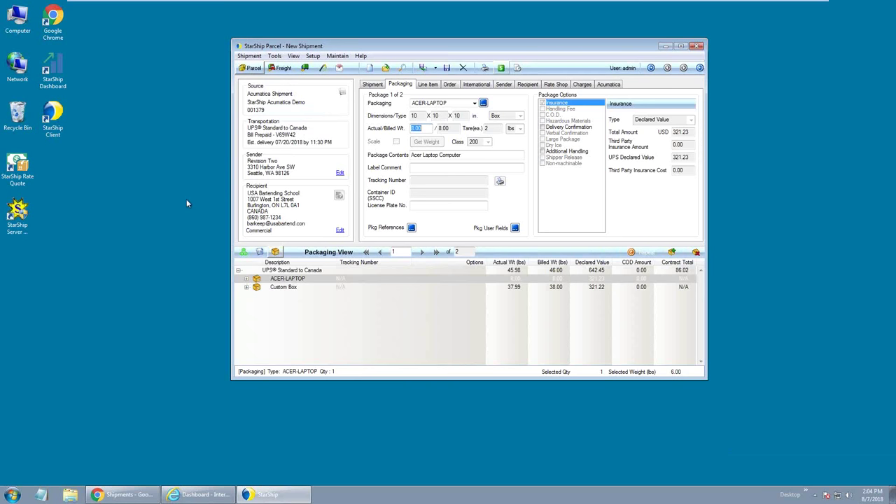
- Review the UPS services available for the shipment and expand all packaged items in the packaging view
{"action": "left_click", "coordinate": [376, 85]}
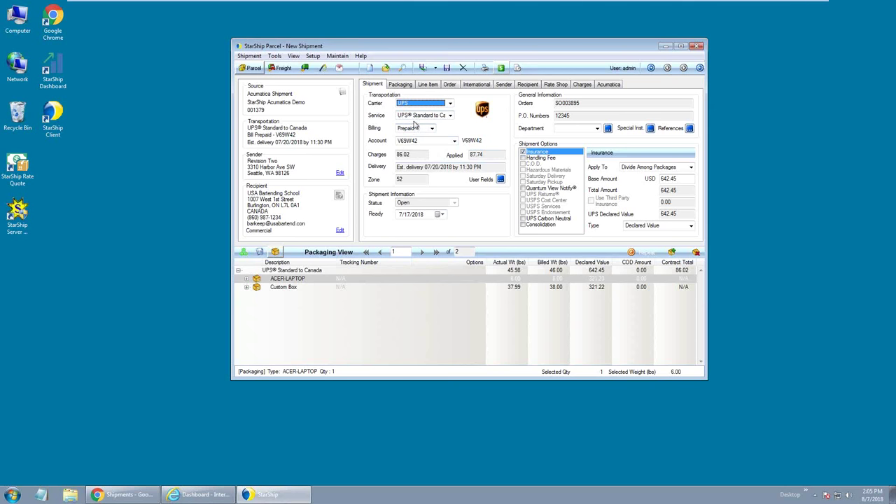
{"action": "left_click", "coordinate": [419, 117]}
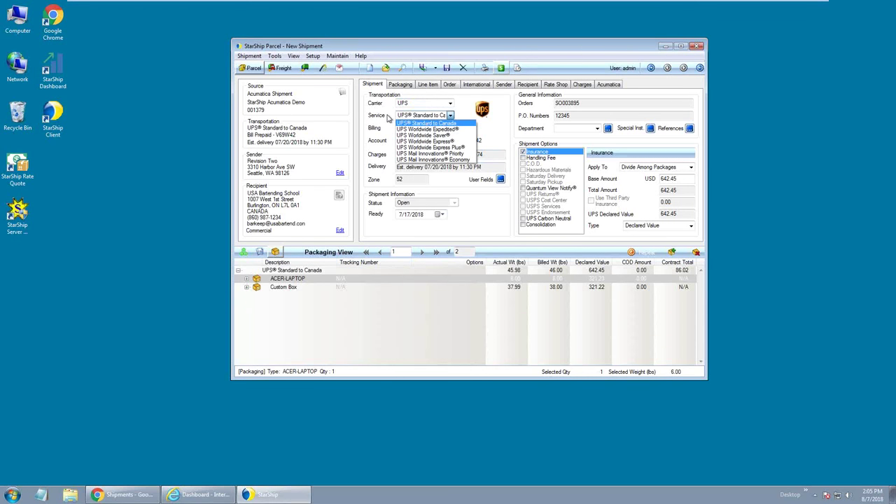
{"action": "left_click", "coordinate": [393, 116]}
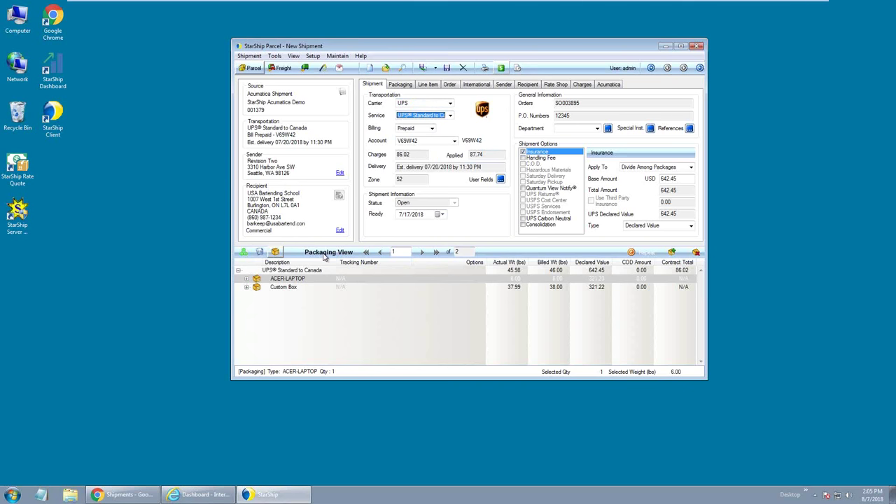
{"action": "right_click", "coordinate": [302, 272]}
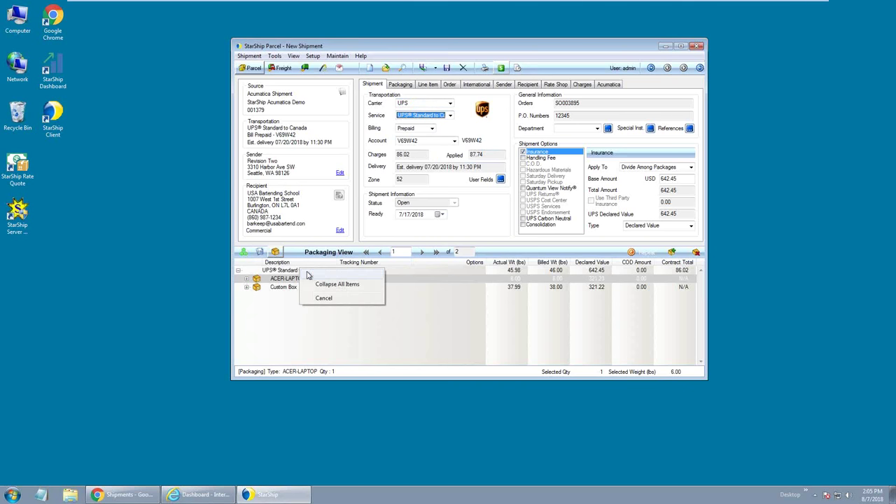
{"action": "left_click", "coordinate": [329, 273]}
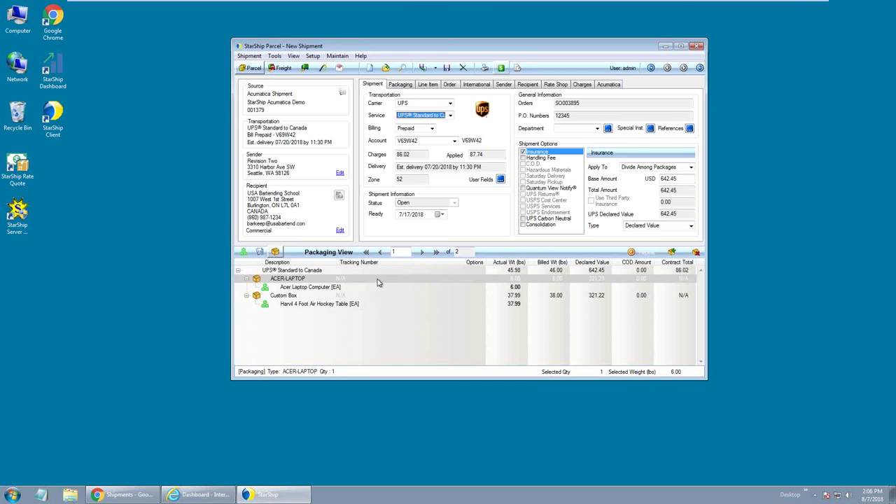
- Set the packaging of the custom box holding the air hockey table to AirHockey - single
{"action": "left_click", "coordinate": [286, 296]}
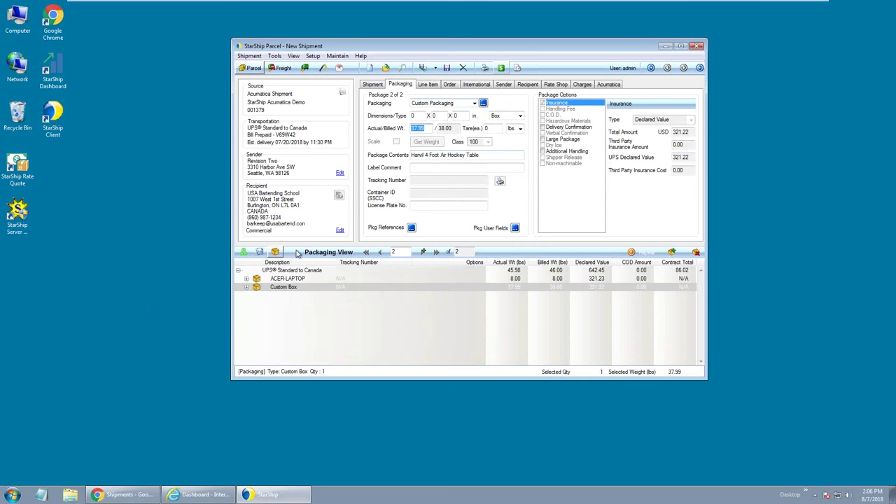
{"action": "left_click", "coordinate": [460, 105]}
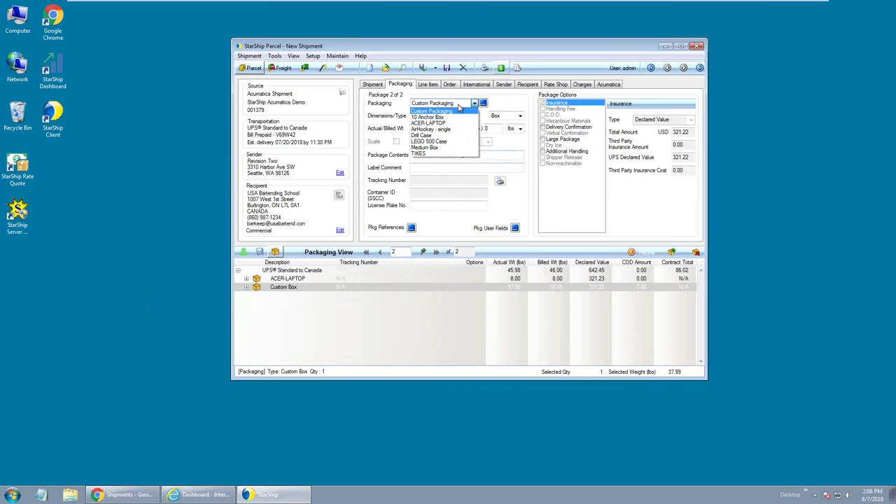
{"action": "left_click", "coordinate": [448, 123]}
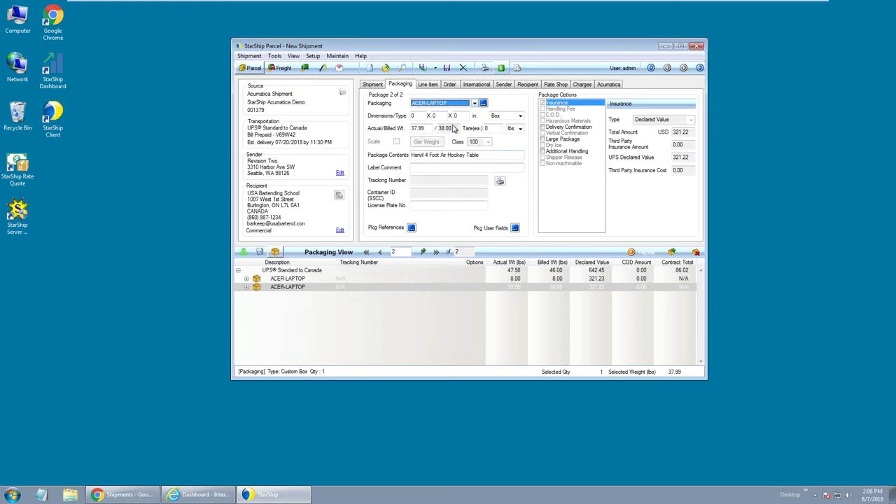
{"action": "left_click", "coordinate": [448, 103]}
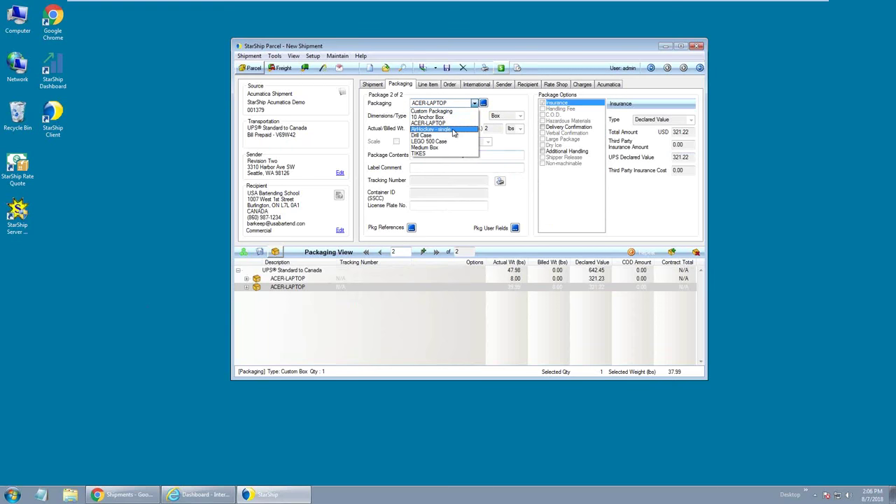
{"action": "left_click", "coordinate": [453, 130]}
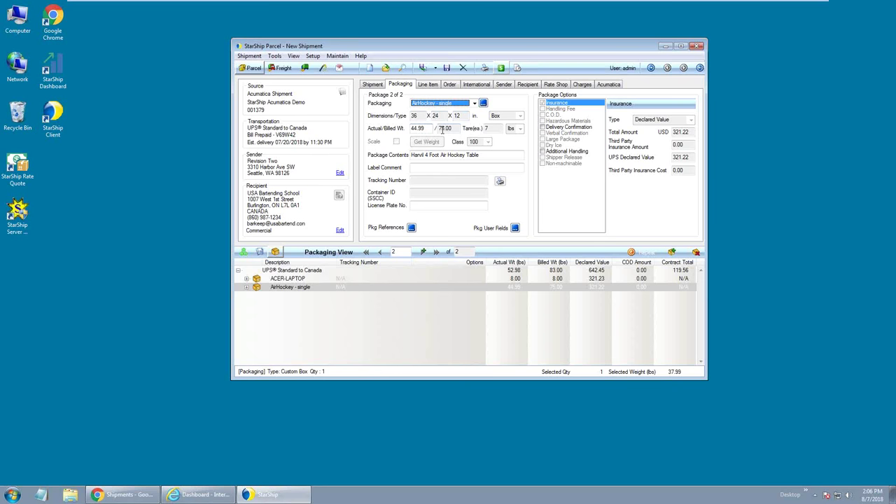
{"action": "left_click", "coordinate": [451, 129]}
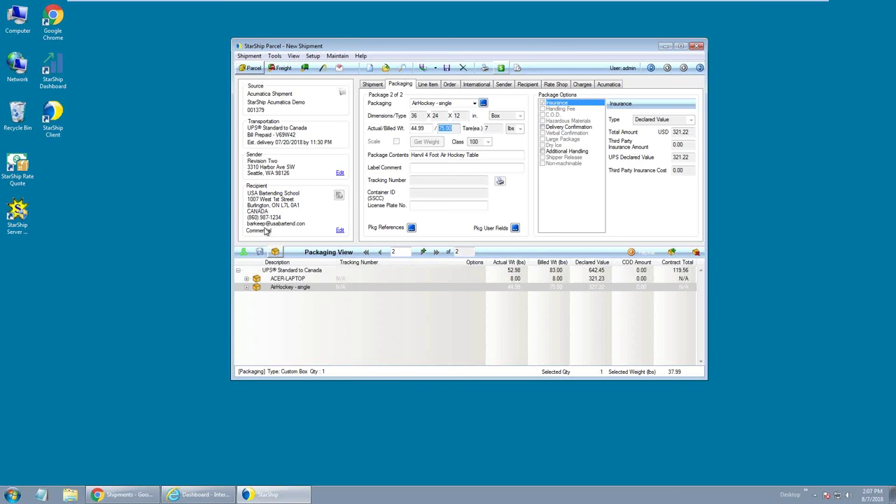
- Expand all packaged items and view the line item details of the Acer Laptop Computer
{"action": "right_click", "coordinate": [277, 280]}
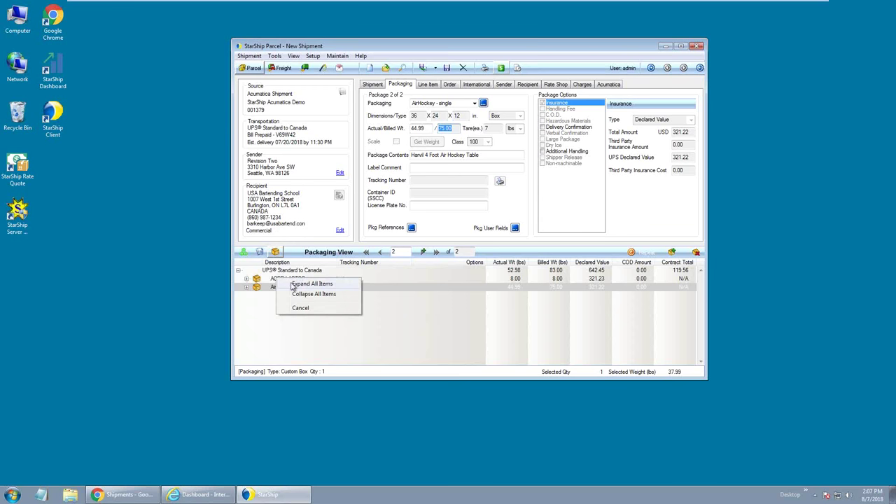
{"action": "left_click", "coordinate": [293, 286]}
{"action": "left_click", "coordinate": [293, 287]}
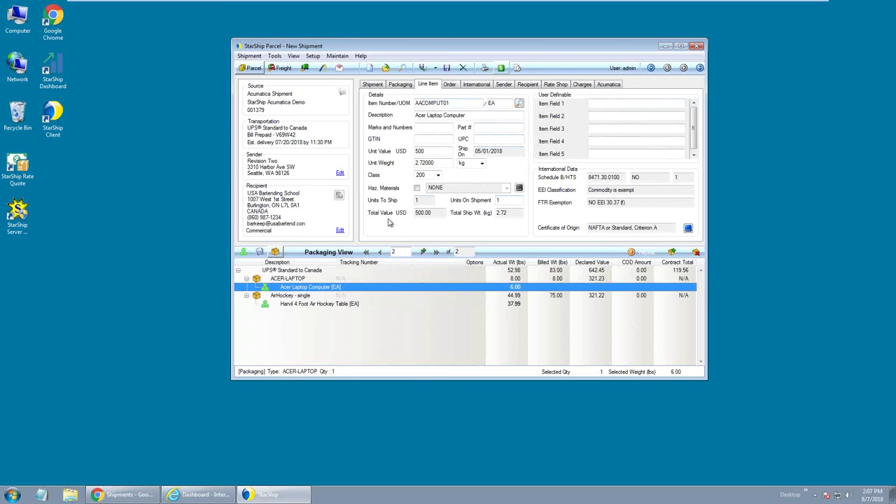
- Examine the laptop's international commodity information and its Schedule B code lookup with the available search criteria
{"action": "left_click", "coordinate": [689, 228]}
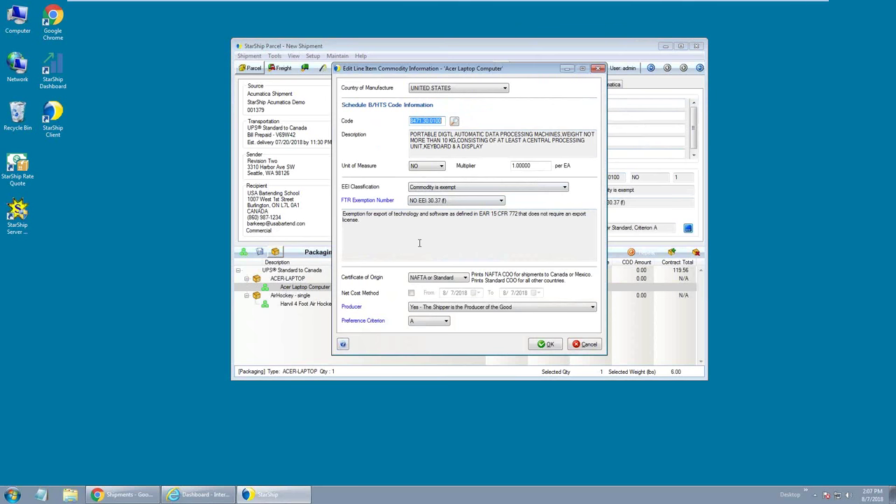
{"action": "left_click", "coordinate": [455, 121]}
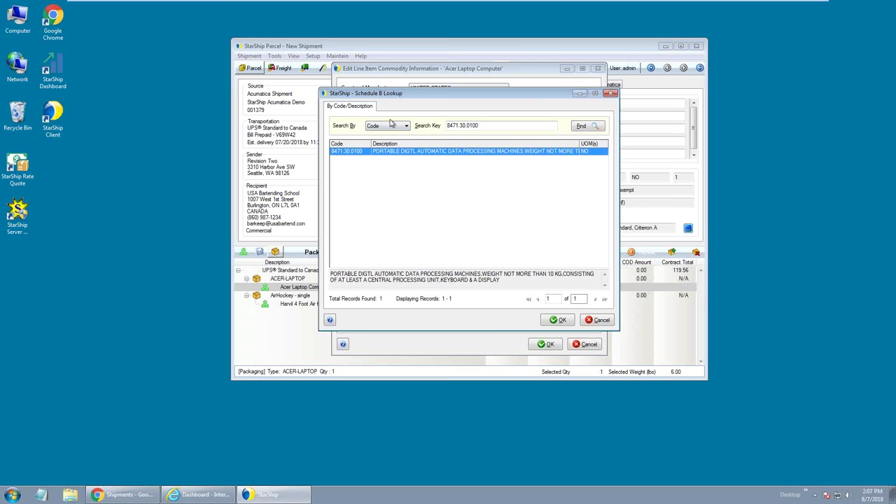
{"action": "left_click", "coordinate": [392, 127]}
{"action": "left_click", "coordinate": [394, 129]}
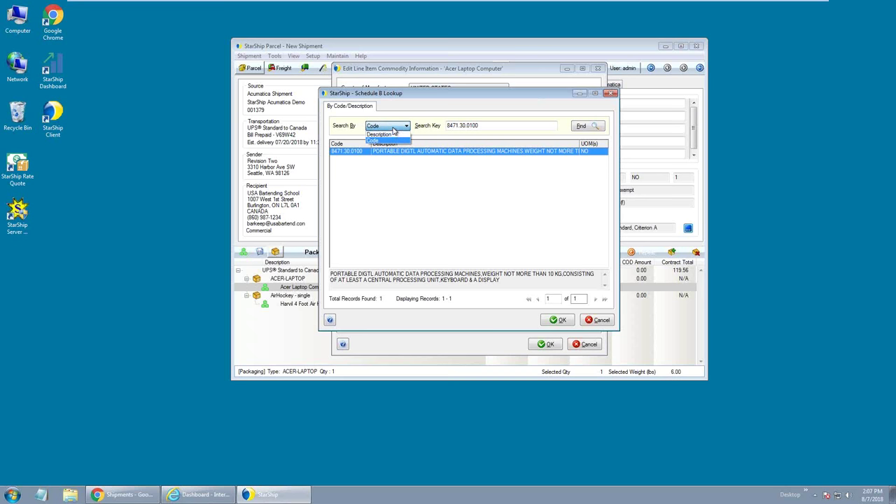
{"action": "left_click", "coordinate": [600, 328]}
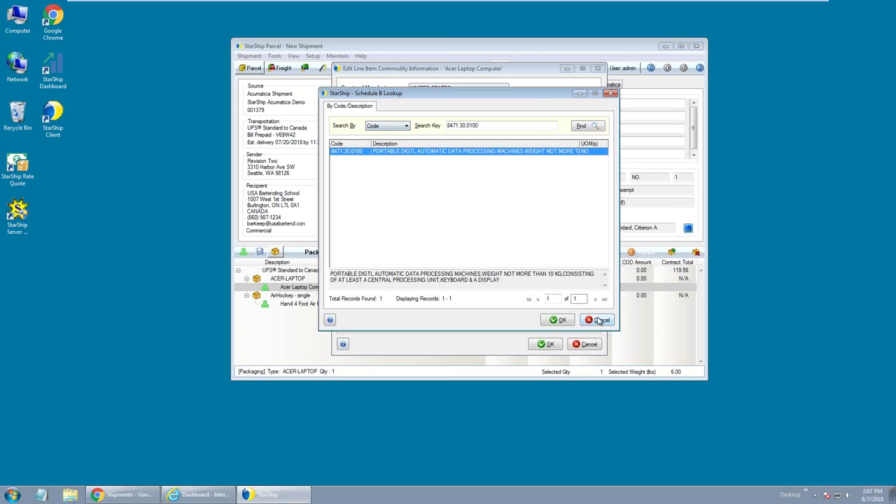
{"action": "left_click", "coordinate": [597, 321]}
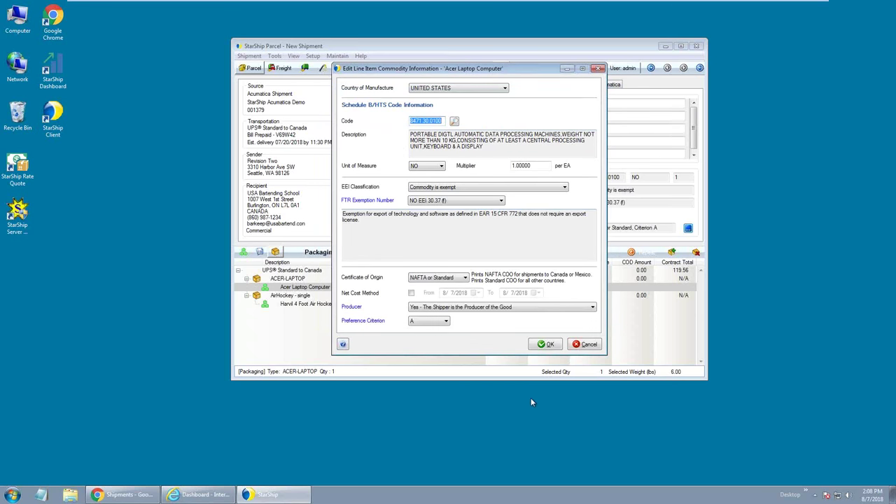
{"action": "left_click", "coordinate": [546, 344]}
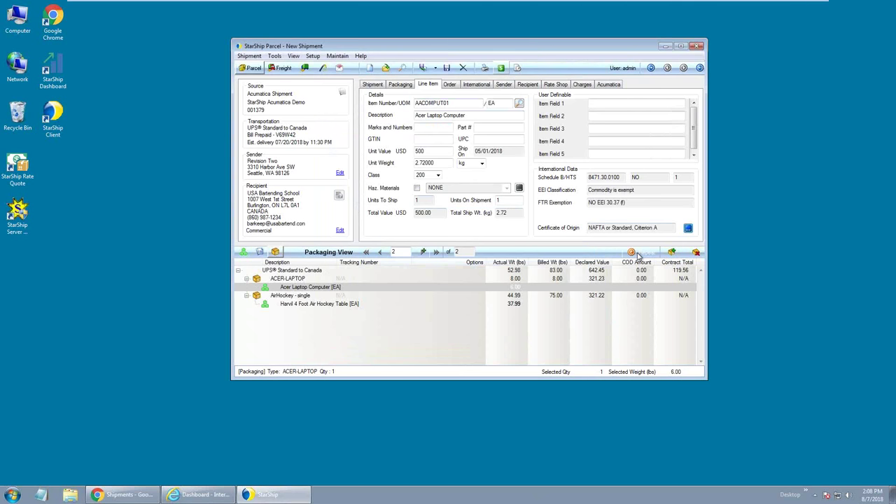
- View the options for repeating the current package, dismiss them, and reselect the Acer Laptop Computer line item
{"action": "left_click", "coordinate": [632, 251]}
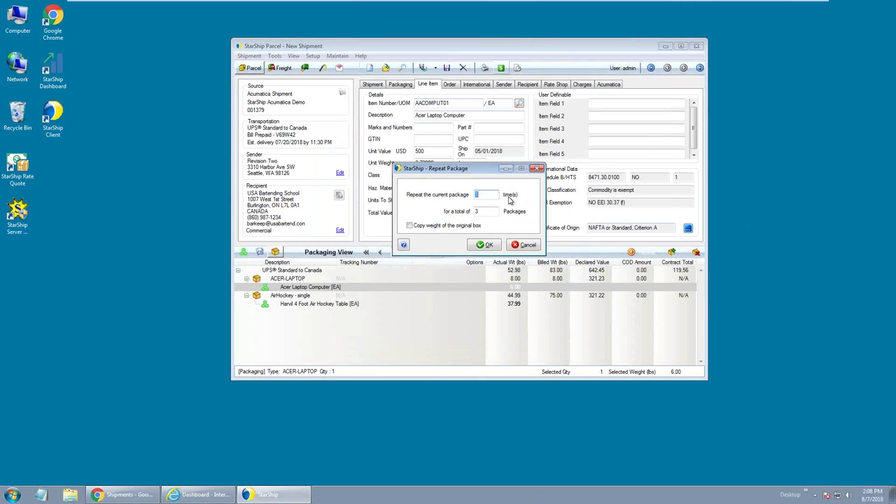
{"action": "left_click", "coordinate": [527, 246]}
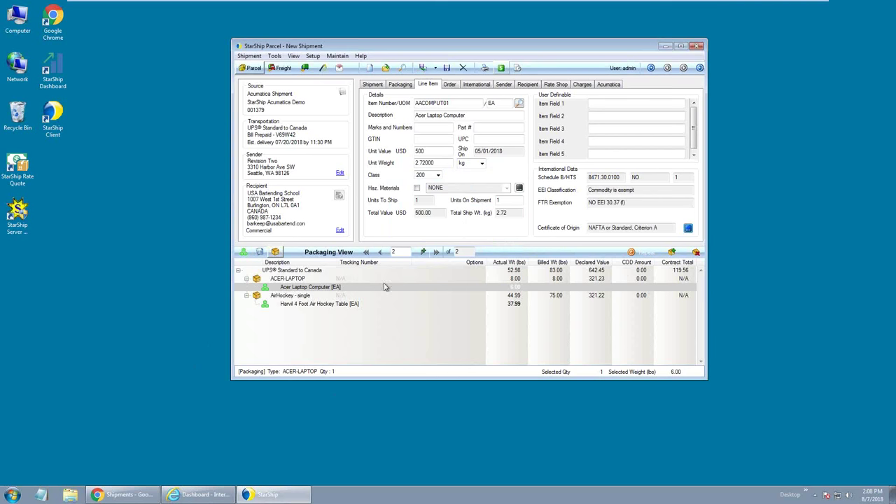
{"action": "left_click", "coordinate": [312, 289]}
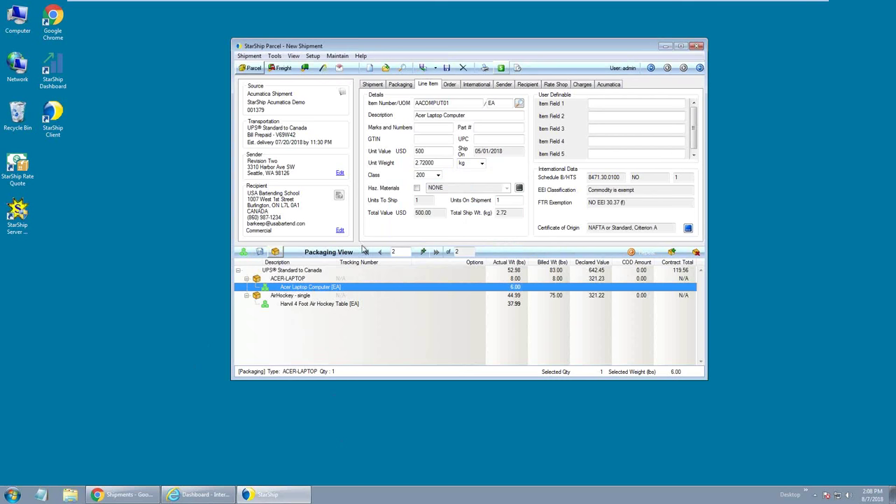
- Rate shop the shipment with the Parcel Carriers scenario and sort the quotes by carrier/service name
{"action": "left_click", "coordinate": [502, 68]}
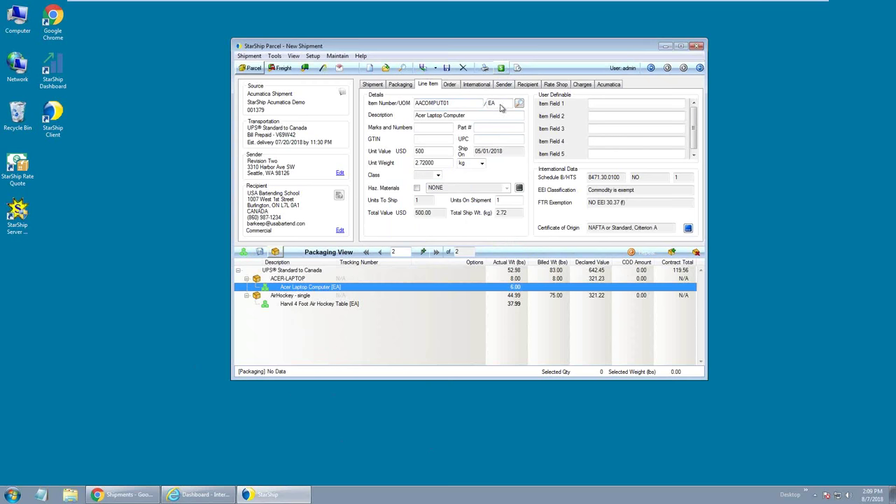
{"action": "left_click", "coordinate": [502, 68]}
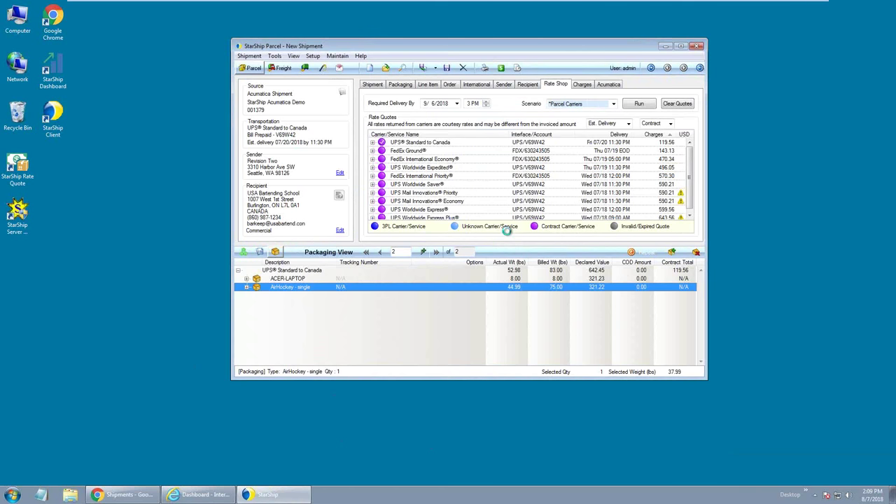
{"action": "left_click", "coordinate": [433, 135]}
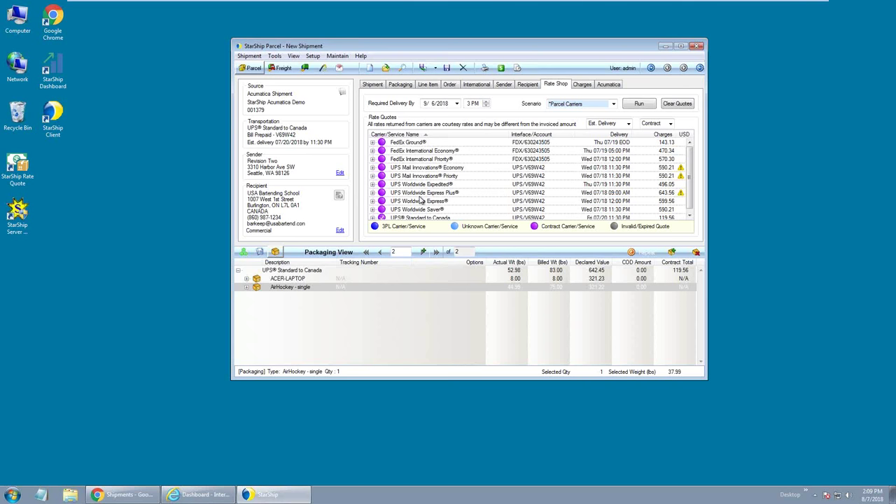
- View the Contract rate options and the quotes' delivery as Total Days, restore Est. Delivery, and sort by carrier/service name
{"action": "left_click", "coordinate": [670, 124]}
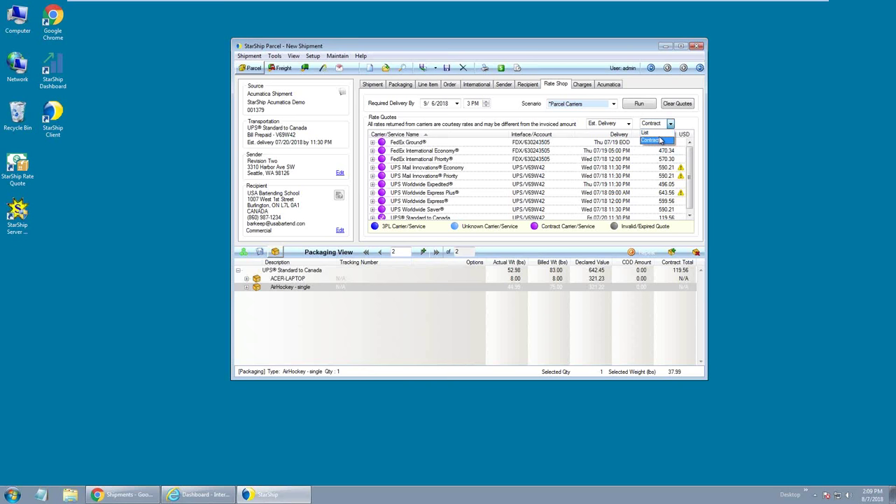
{"action": "left_click", "coordinate": [579, 136]}
{"action": "left_click", "coordinate": [612, 124]}
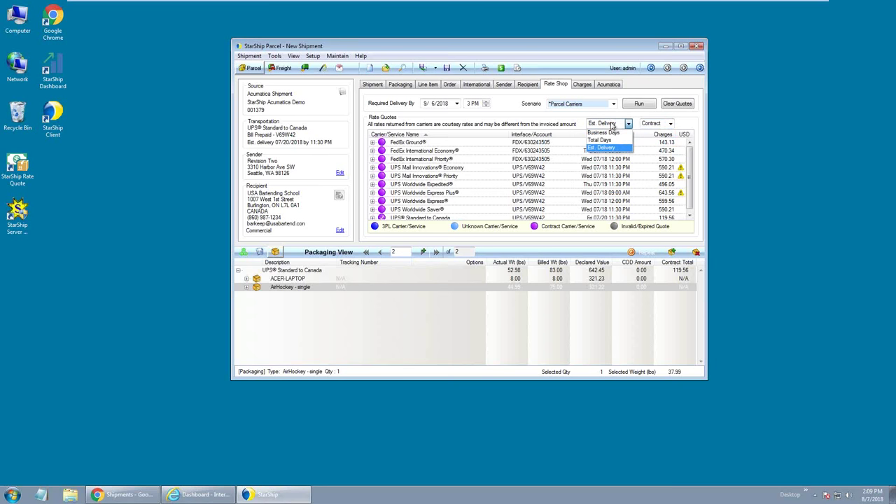
{"action": "left_click", "coordinate": [611, 140]}
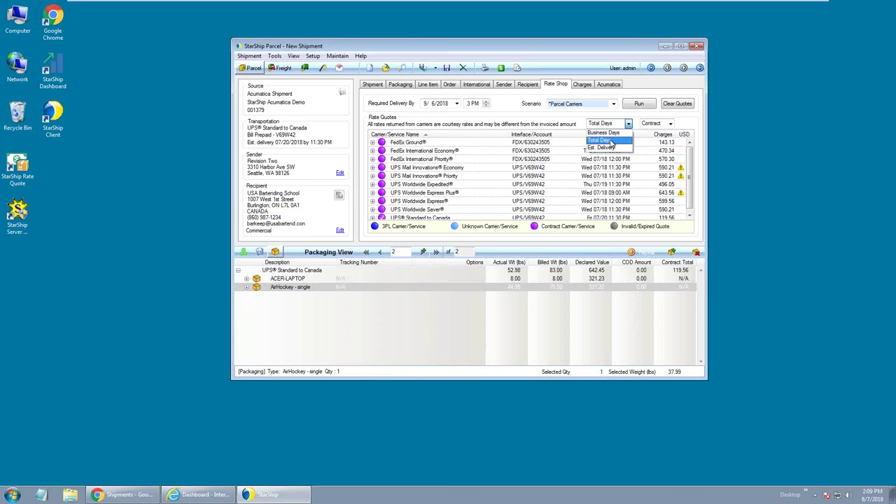
{"action": "left_click", "coordinate": [612, 124]}
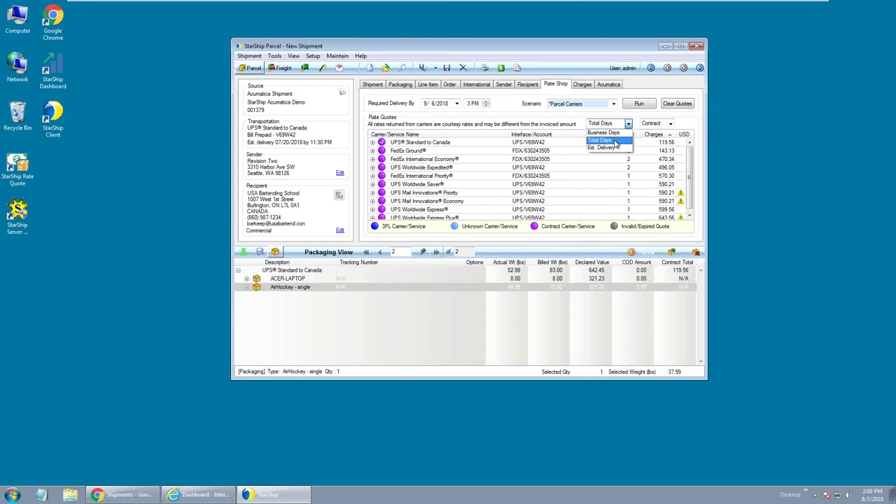
{"action": "left_click", "coordinate": [610, 148]}
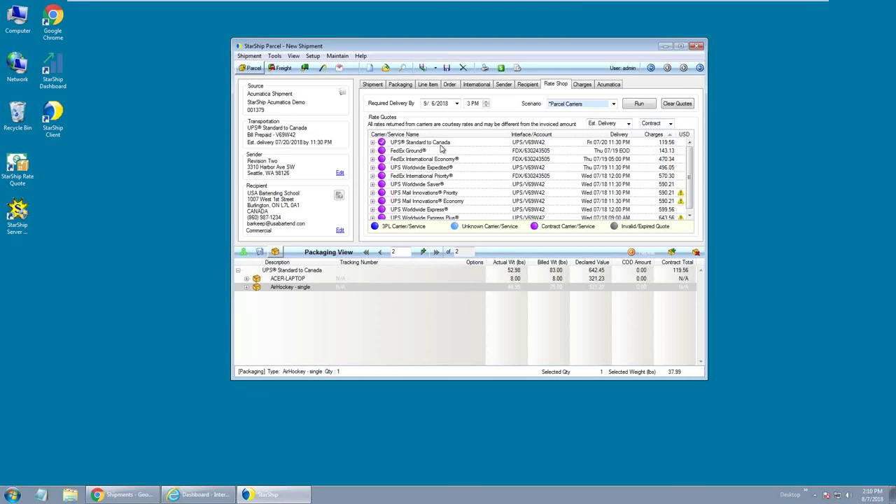
{"action": "left_click", "coordinate": [420, 134]}
{"action": "scroll", "coordinate": [428, 169], "scroll_direction": "up", "scroll_amount": 2}
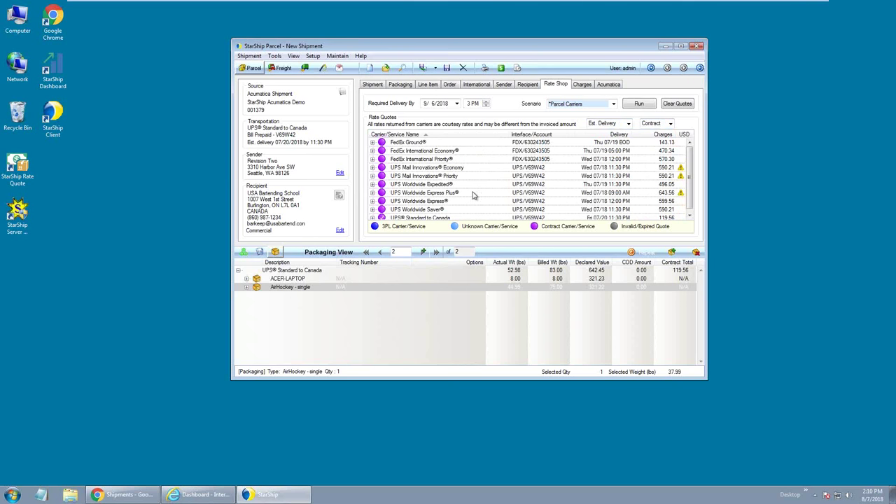
- Review the package's charges and the freight rule applied to its Total Applied Freight, and close the rule details
{"action": "left_click", "coordinate": [581, 86]}
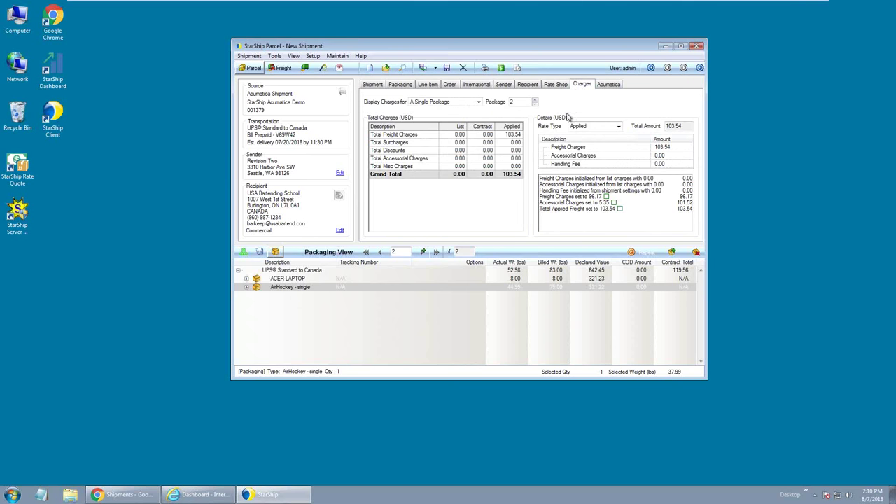
{"action": "left_click", "coordinate": [620, 210]}
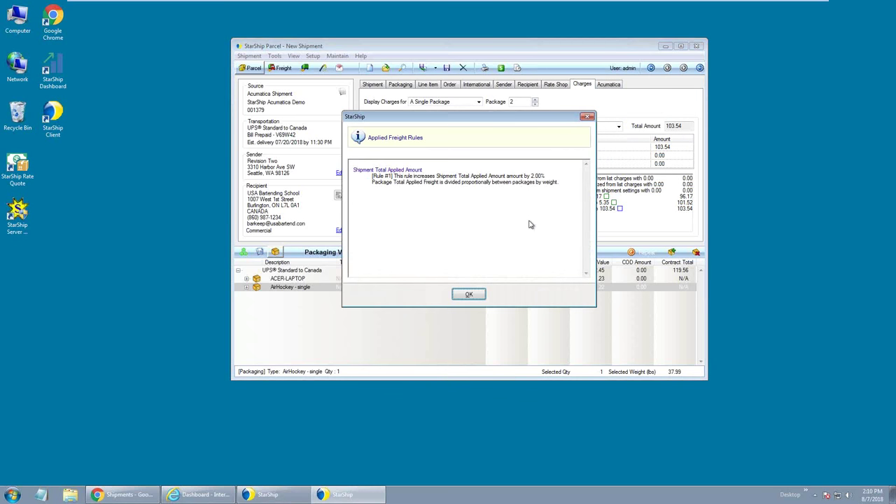
{"action": "left_click_drag", "start_coordinate": [510, 123], "coordinate": [487, 108]}
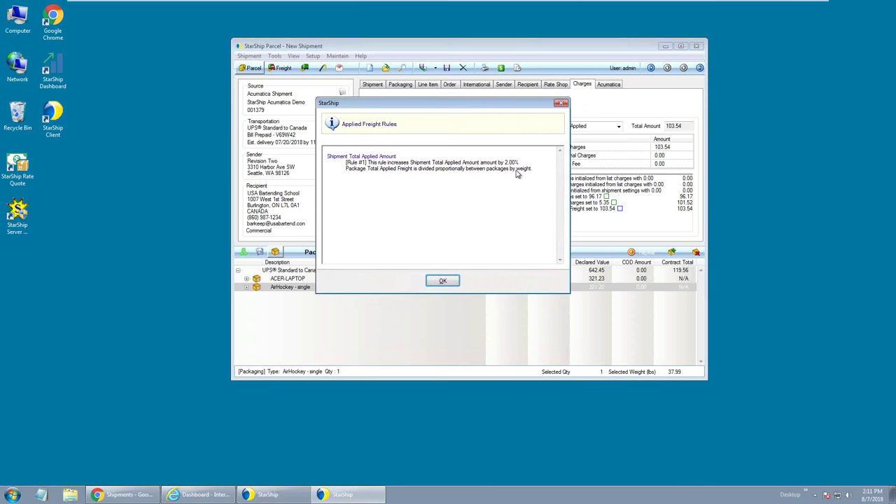
{"action": "left_click_drag", "start_coordinate": [498, 162], "coordinate": [527, 163]}
{"action": "left_click_drag", "start_coordinate": [398, 170], "coordinate": [515, 172]}
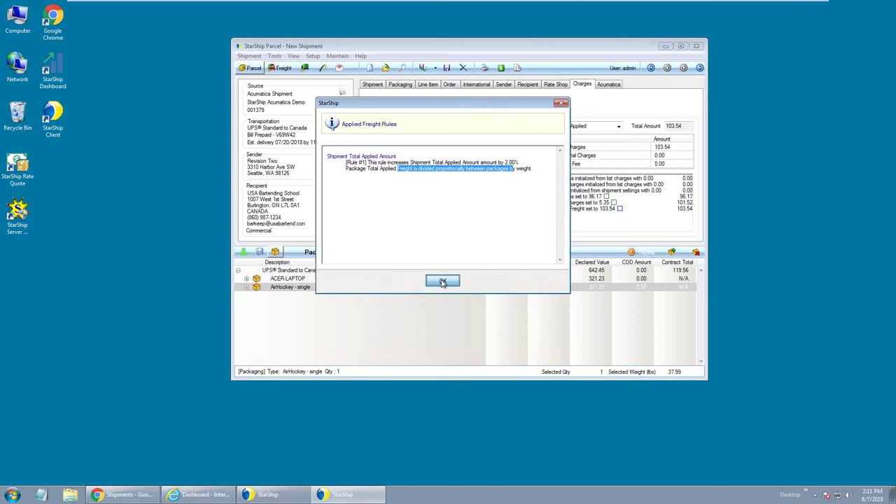
{"action": "left_click", "coordinate": [443, 281]}
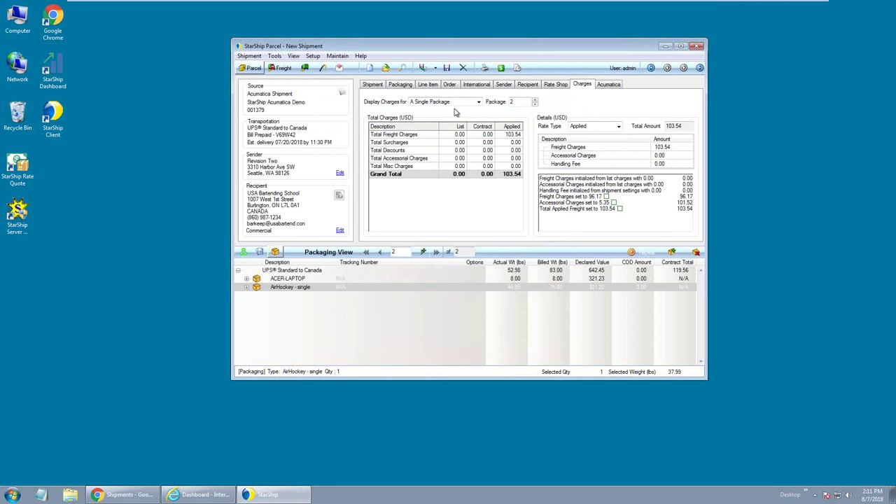
- Process the shipment, review the enlarged shipping label and packing list of the first package, and close both packages' label previews
{"action": "left_click", "coordinate": [423, 69]}
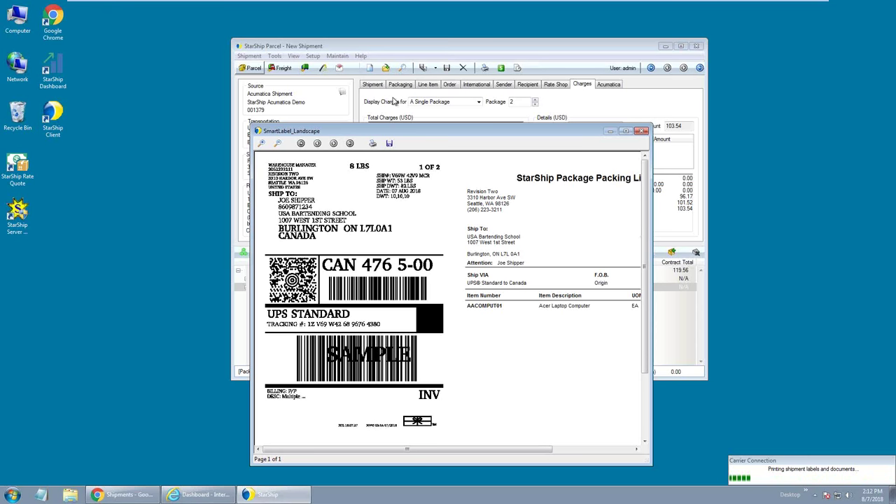
{"action": "left_click_drag", "start_coordinate": [424, 135], "coordinate": [353, 52]}
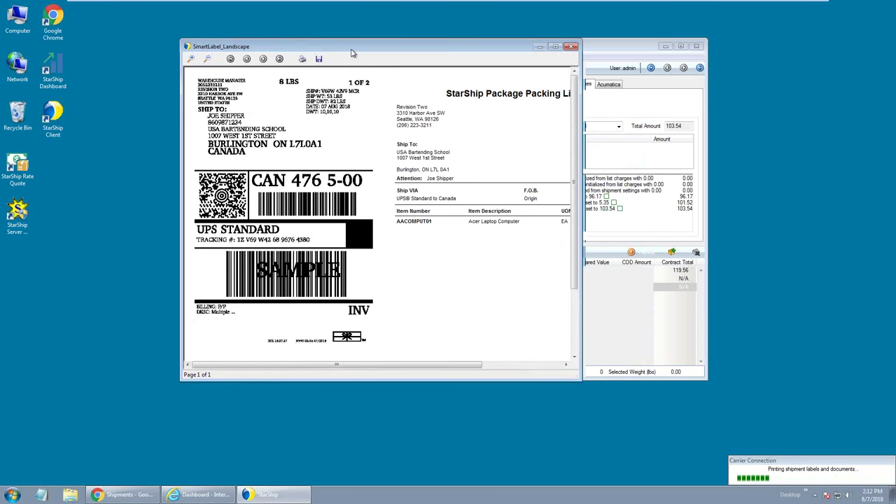
{"action": "left_click_drag", "start_coordinate": [582, 381], "coordinate": [748, 415]}
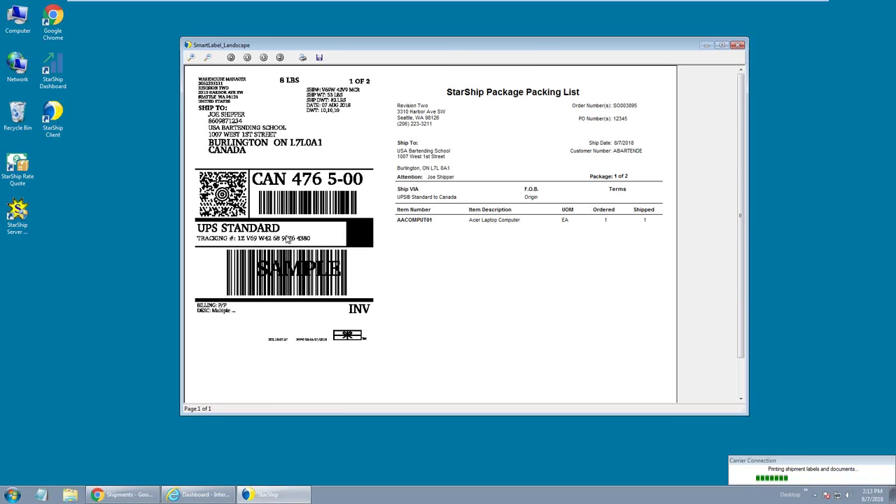
{"action": "left_click", "coordinate": [738, 45]}
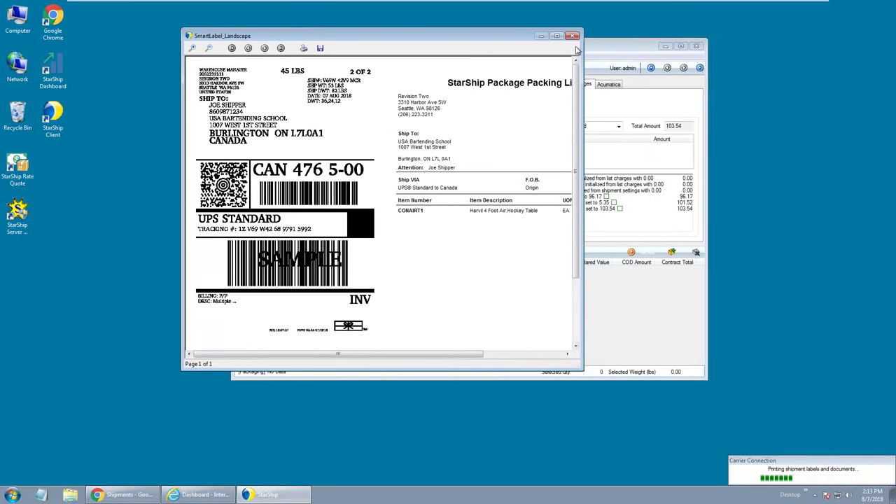
{"action": "left_click", "coordinate": [575, 36]}
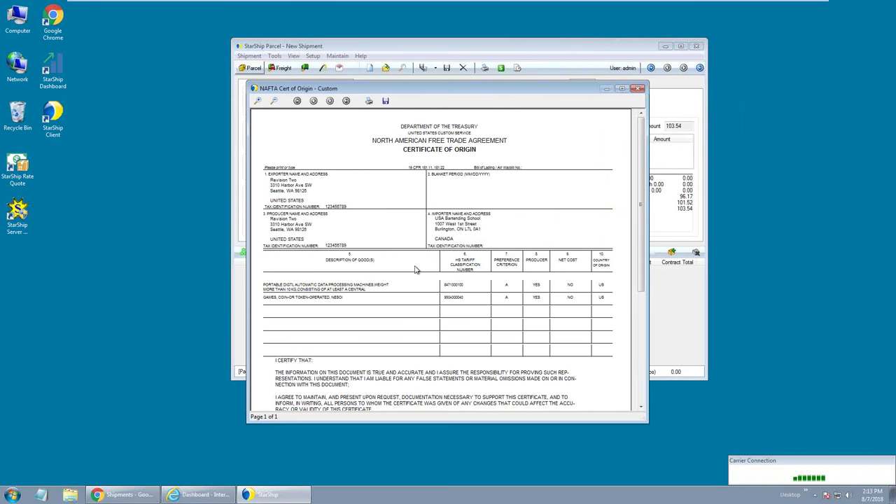
- Enlarge the NAFTA Certificate of Origin preview to read it down to the signature, and close it
{"action": "left_click_drag", "start_coordinate": [468, 90], "coordinate": [440, 31]}
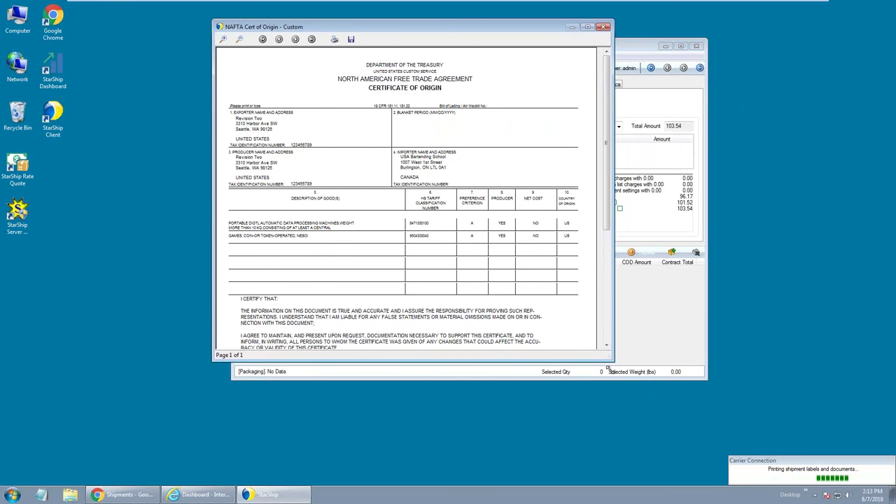
{"action": "left_click_drag", "start_coordinate": [612, 359], "coordinate": [624, 480]}
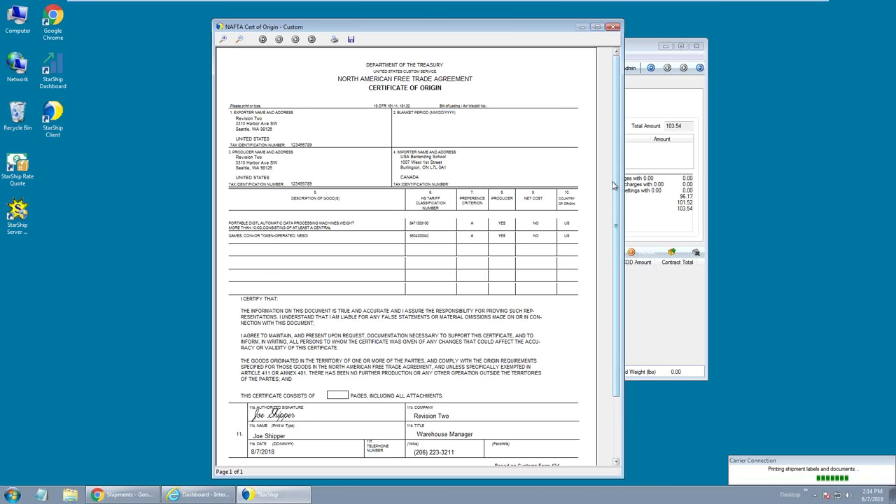
{"action": "left_click", "coordinate": [613, 27]}
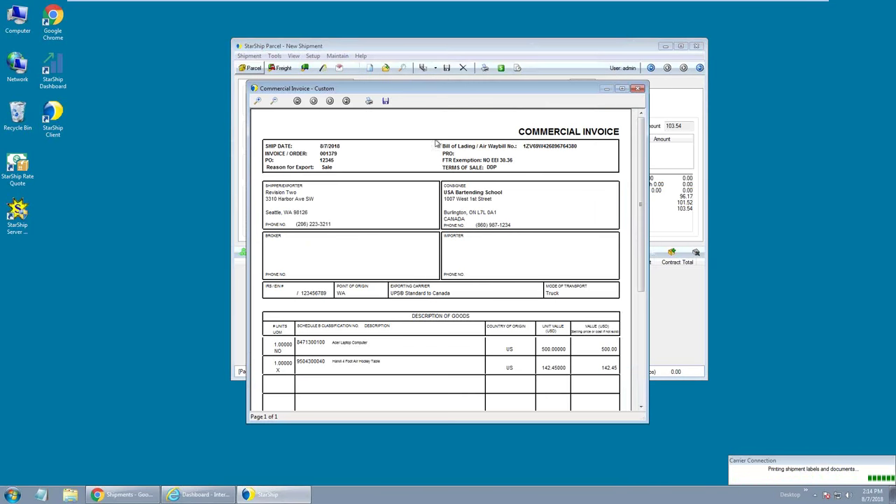
- Enlarge the Commercial Invoice preview, review it down to the shipper/exporter signature, and close it
{"action": "left_click_drag", "start_coordinate": [427, 89], "coordinate": [361, 20]}
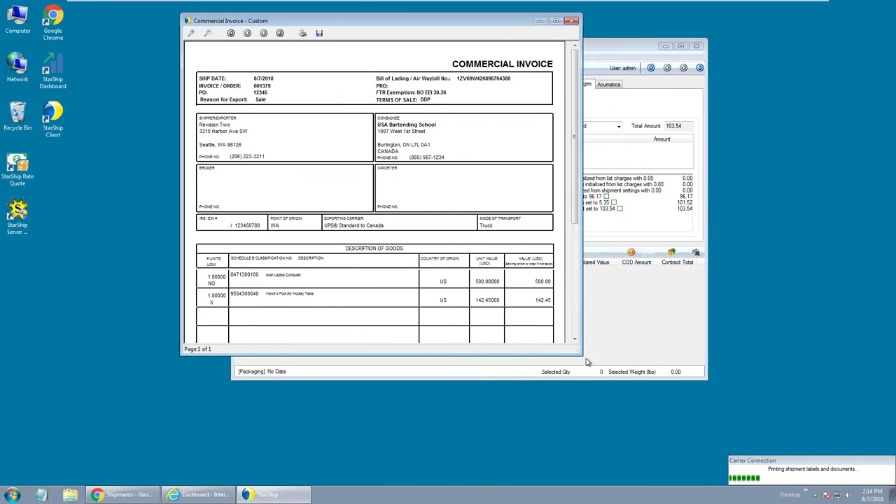
{"action": "left_click_drag", "start_coordinate": [581, 354], "coordinate": [597, 480]}
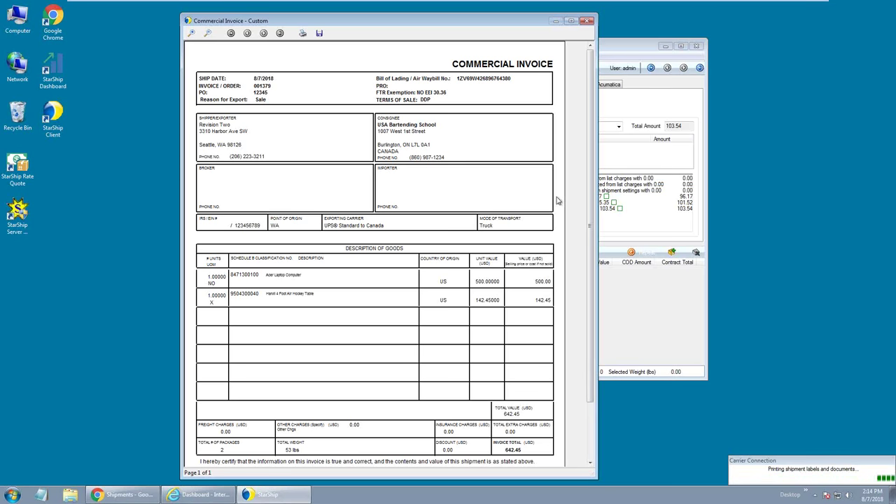
{"action": "left_click_drag", "start_coordinate": [589, 179], "coordinate": [590, 235]}
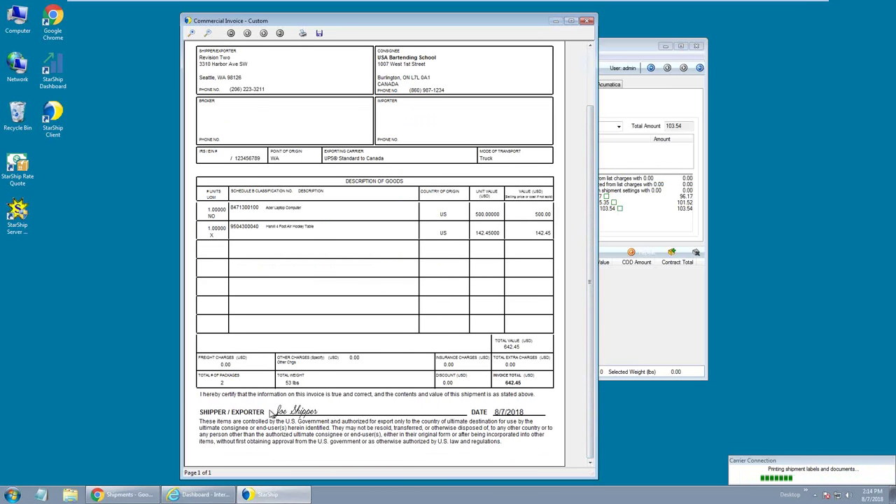
{"action": "left_click", "coordinate": [588, 22]}
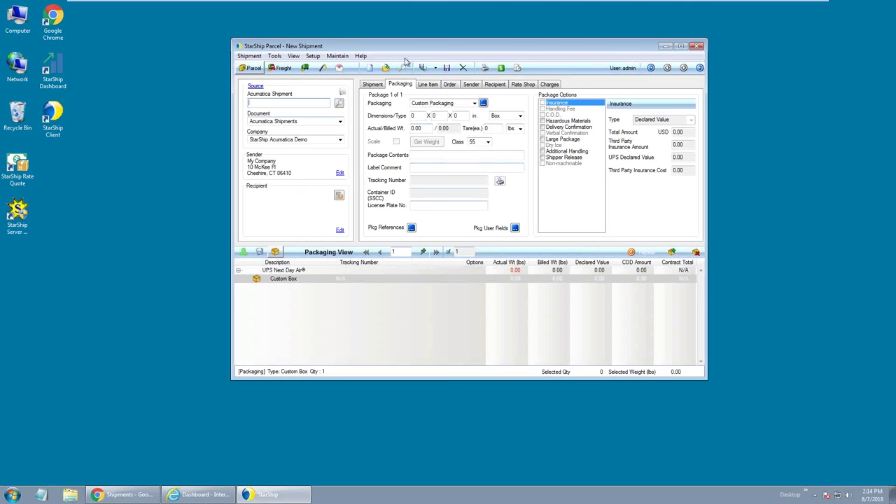
- Switch to Acumatica in Chrome and open shipment 001379
{"action": "left_click", "coordinate": [182, 495]}
{"action": "left_click", "coordinate": [109, 496]}
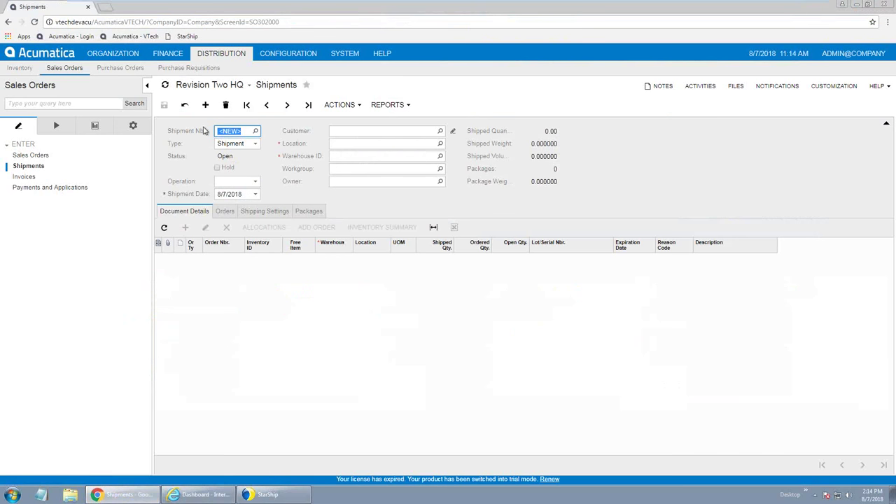
{"action": "type", "text": "001379"}
{"action": "key", "text": "Tab"}
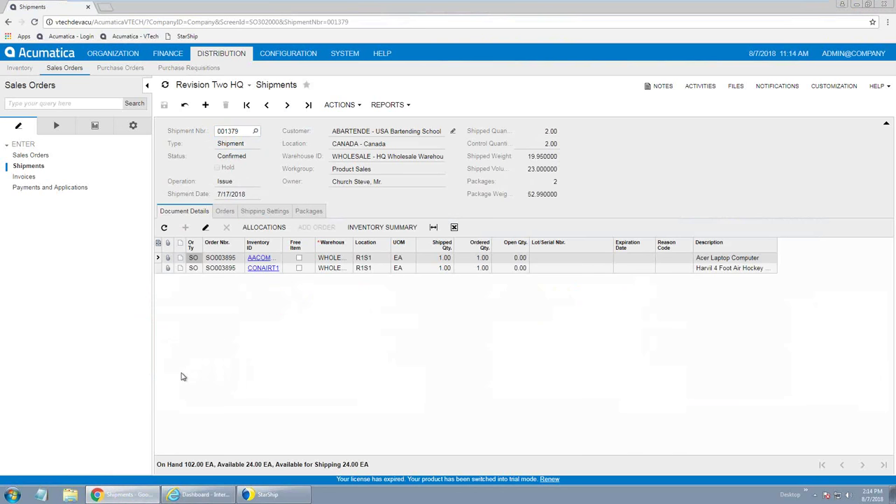
- Review the shipment's orders, shipping settings with freight amounts, packages with tracking numbers, and record note, and close the note
{"action": "left_click", "coordinate": [225, 211]}
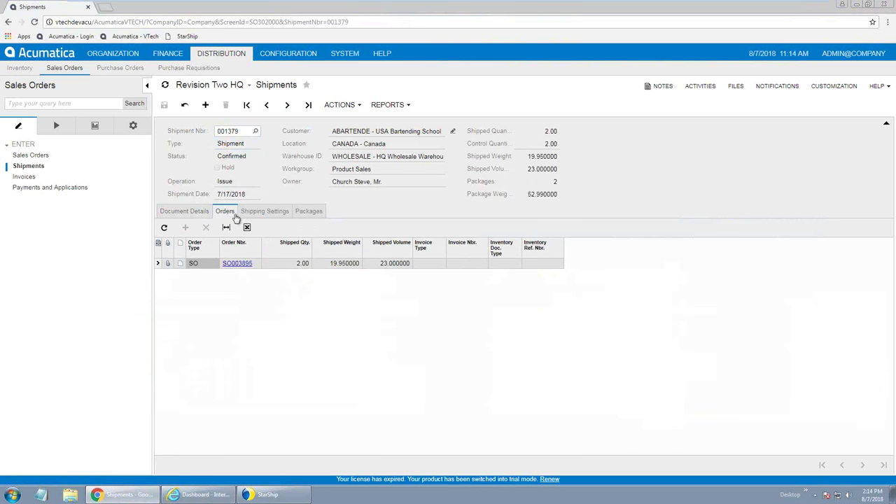
{"action": "left_click", "coordinate": [247, 210]}
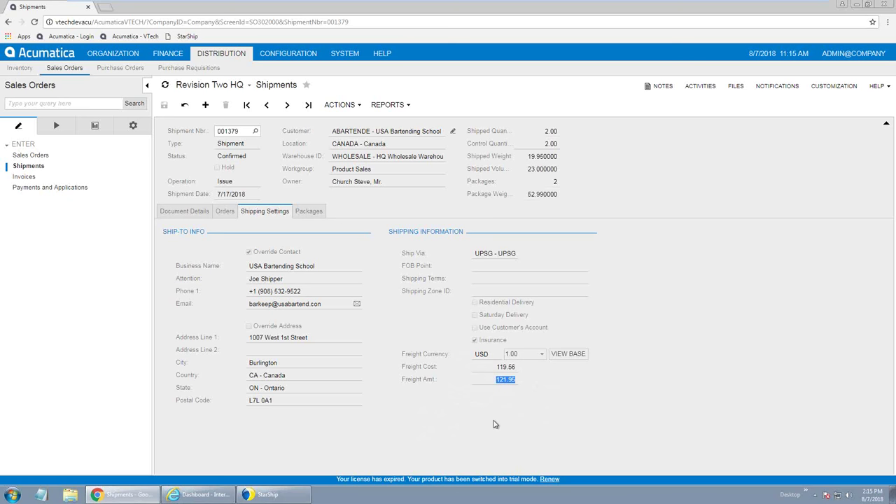
{"action": "left_click", "coordinate": [306, 211]}
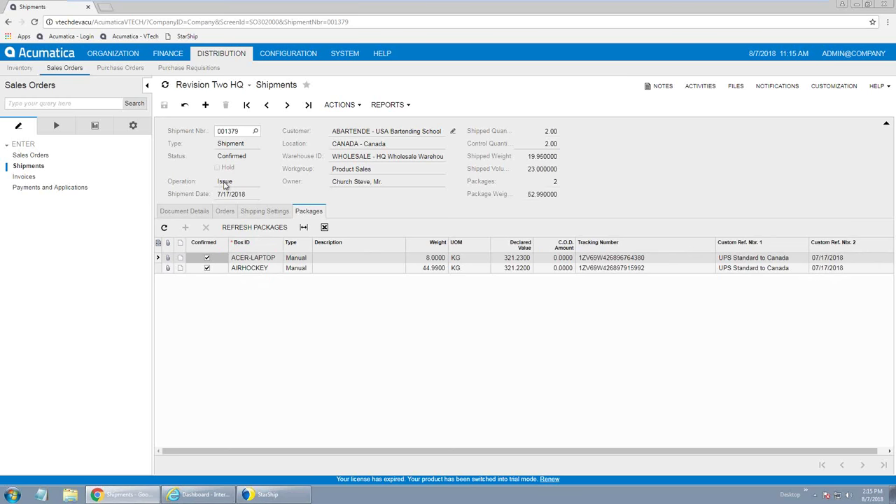
{"action": "left_click", "coordinate": [658, 86]}
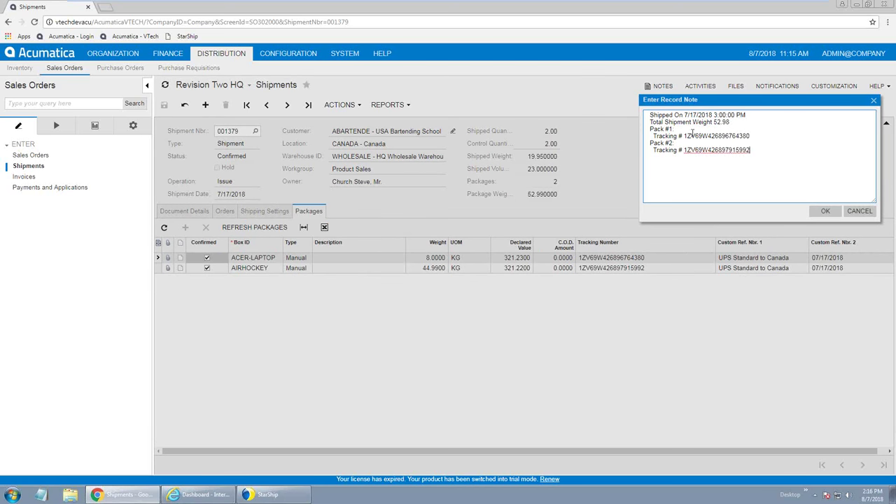
{"action": "left_click", "coordinate": [824, 212]}
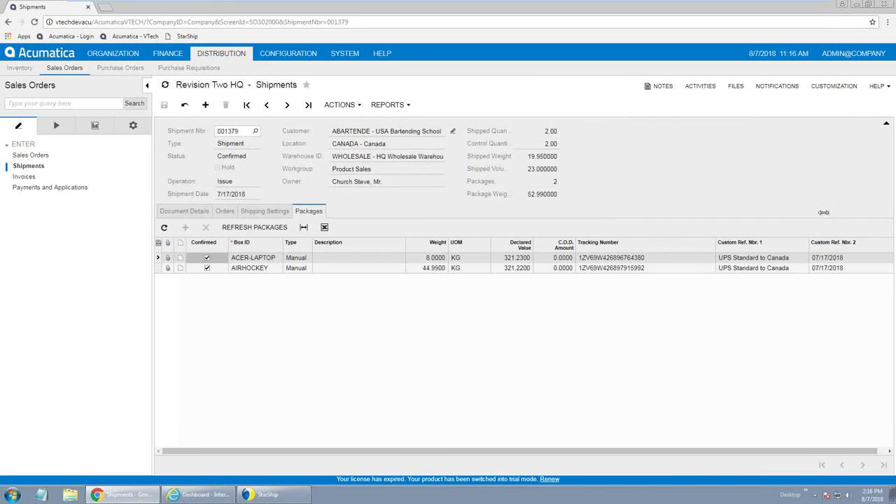
- Minimize Acumatica, switch to the StarShip Dashboard in Internet Explorer, and view its available reports
{"action": "left_click", "coordinate": [858, 5]}
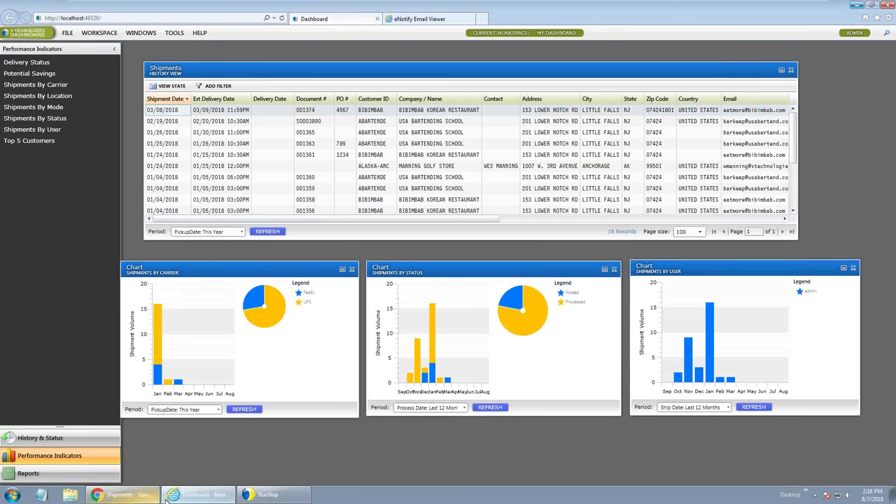
{"action": "left_click", "coordinate": [168, 498]}
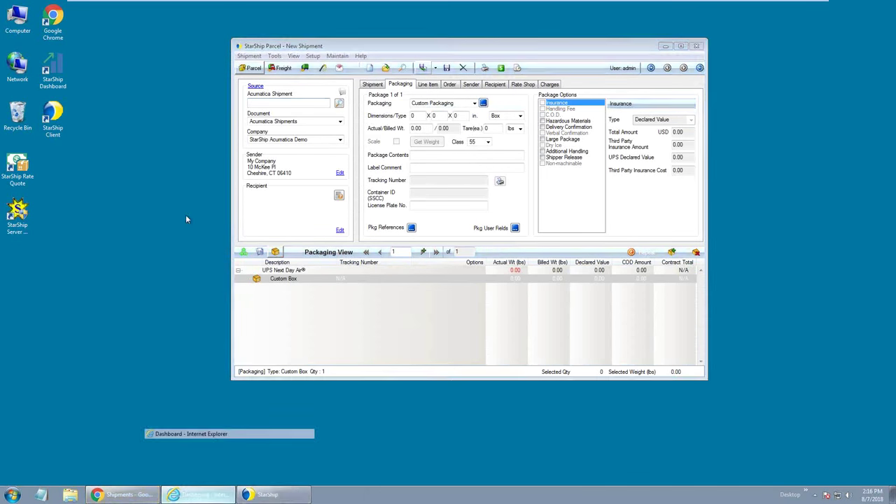
{"action": "left_click", "coordinate": [198, 494]}
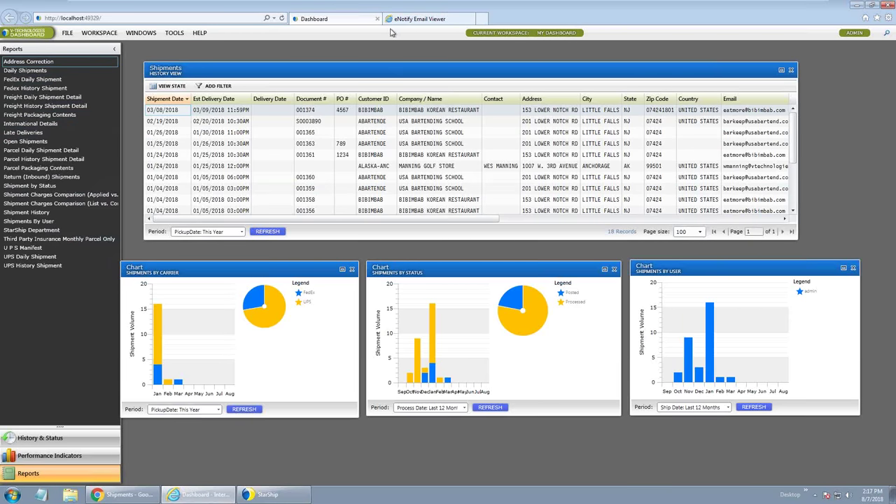
- Bring up the eNotify Email Viewer, reload it, and view the newest pending notification for USA Bartending School
{"action": "left_click", "coordinate": [421, 20]}
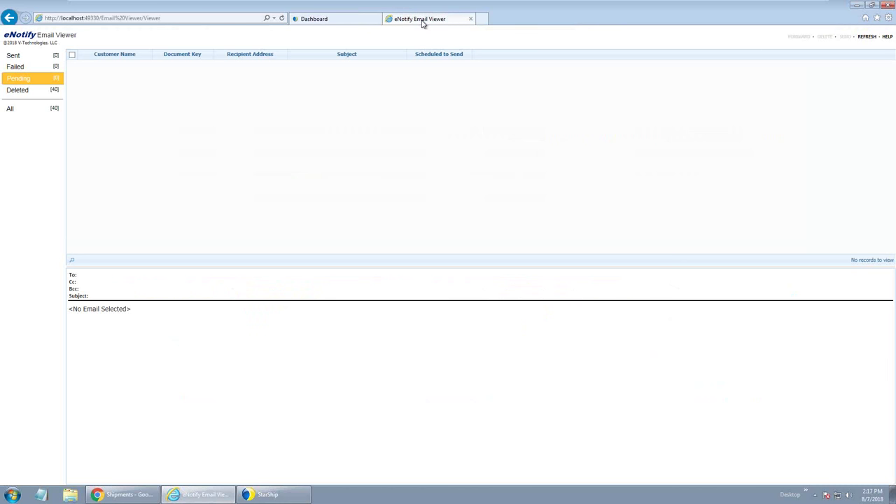
{"action": "left_click", "coordinate": [282, 17]}
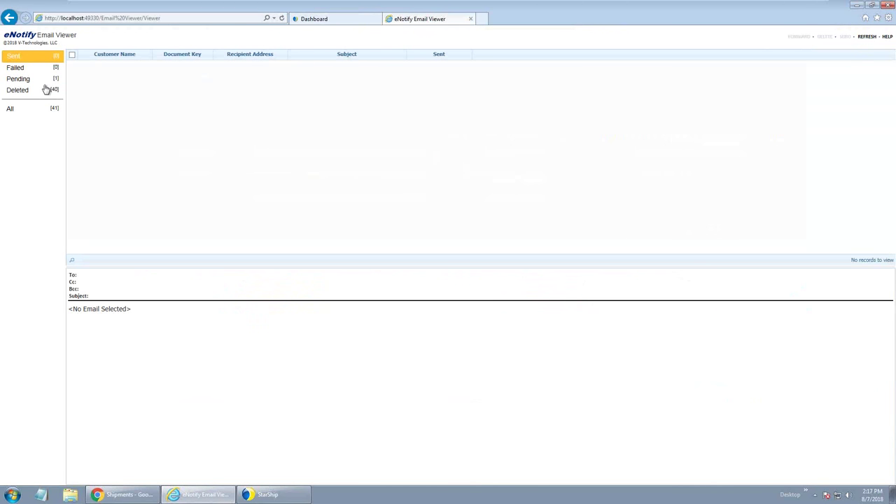
{"action": "left_click", "coordinate": [46, 88]}
{"action": "left_click", "coordinate": [38, 79]}
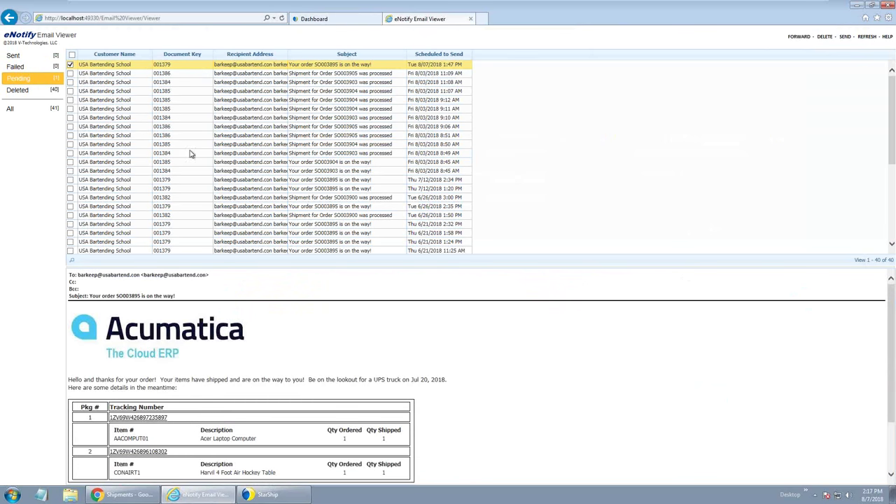
- Enlarge the email preview pane and read the notification, highlighting its expected delivery date
{"action": "scroll", "coordinate": [270, 389], "scroll_direction": "down", "scroll_amount": 2}
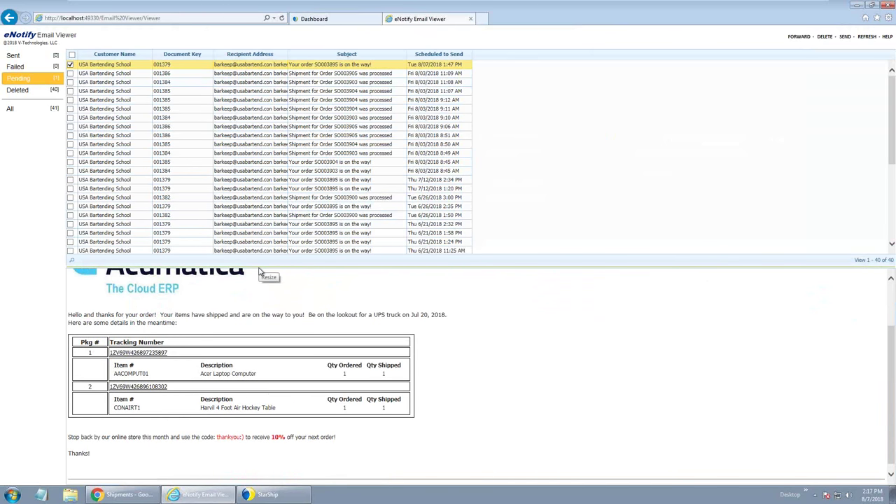
{"action": "left_click_drag", "start_coordinate": [260, 272], "coordinate": [263, 68]}
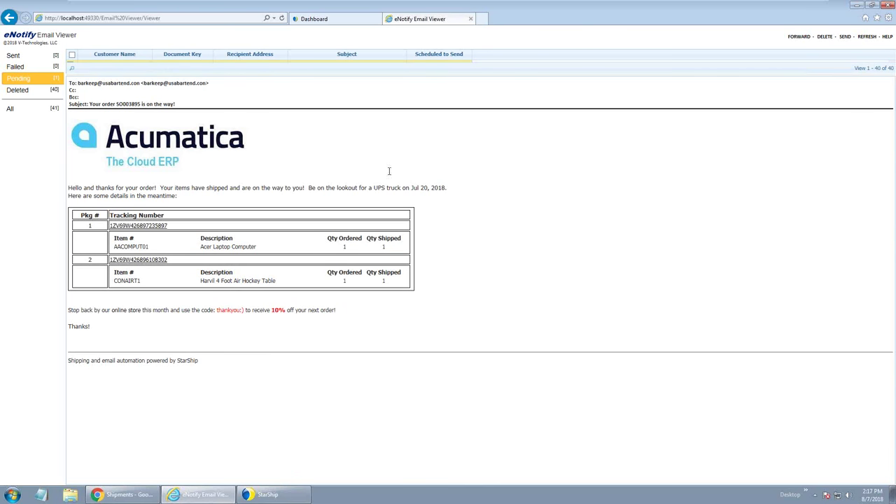
{"action": "left_click_drag", "start_coordinate": [417, 188], "coordinate": [442, 198]}
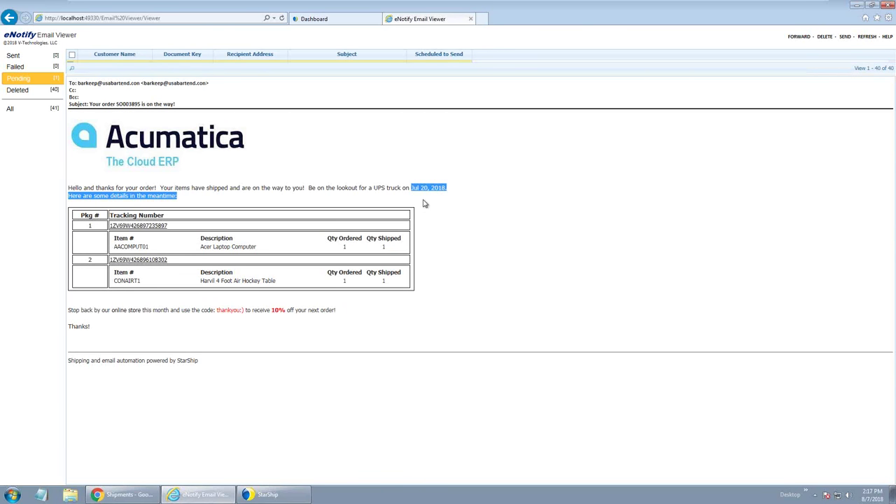